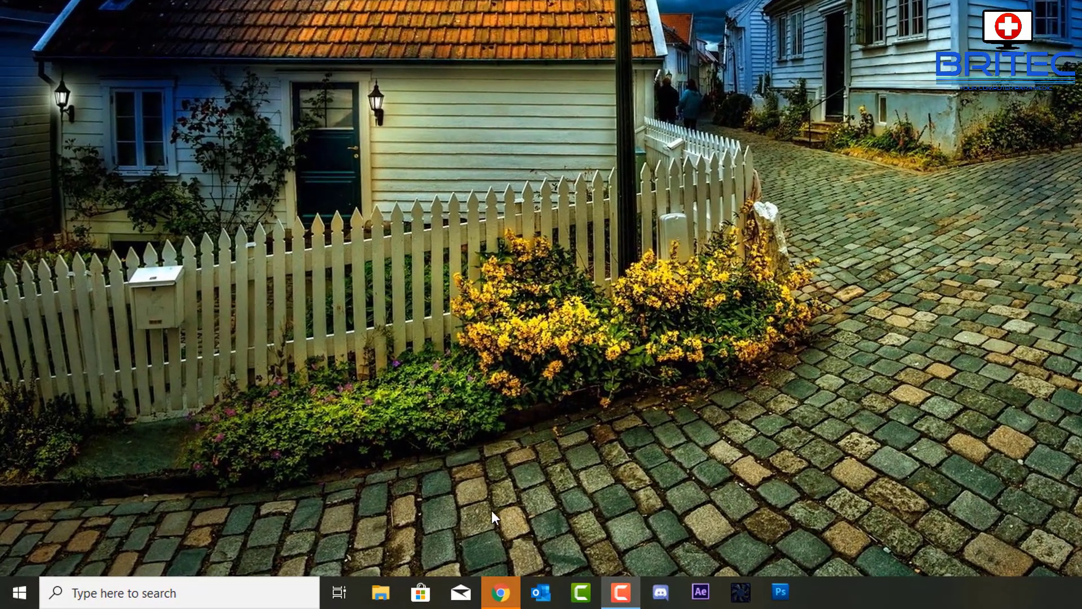
Search for Control Panel and open its user accounts settings
left_click(162, 596)
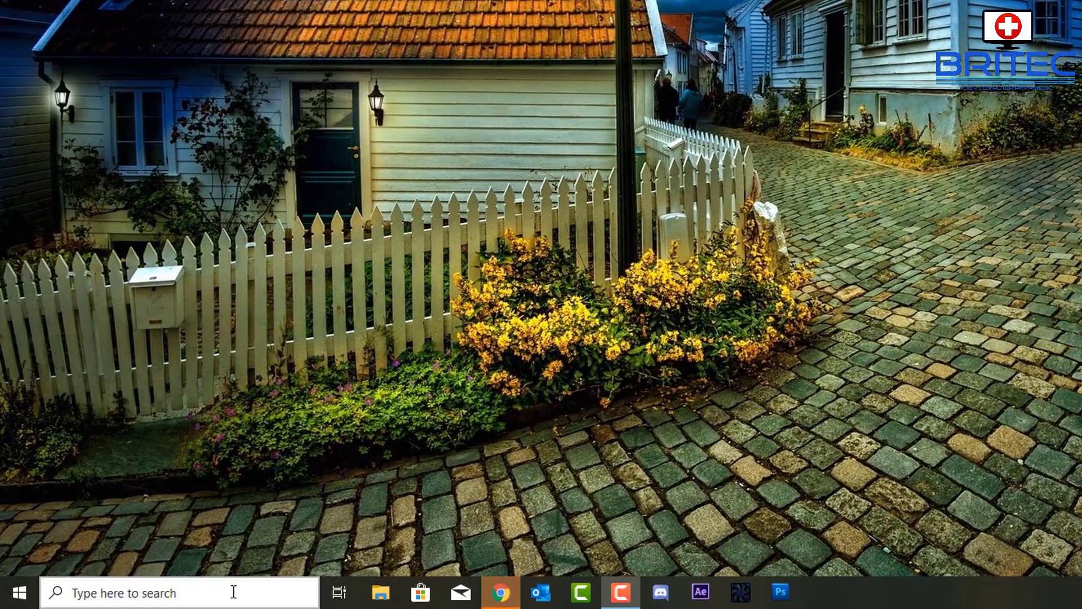
left_click(135, 592)
type("c")
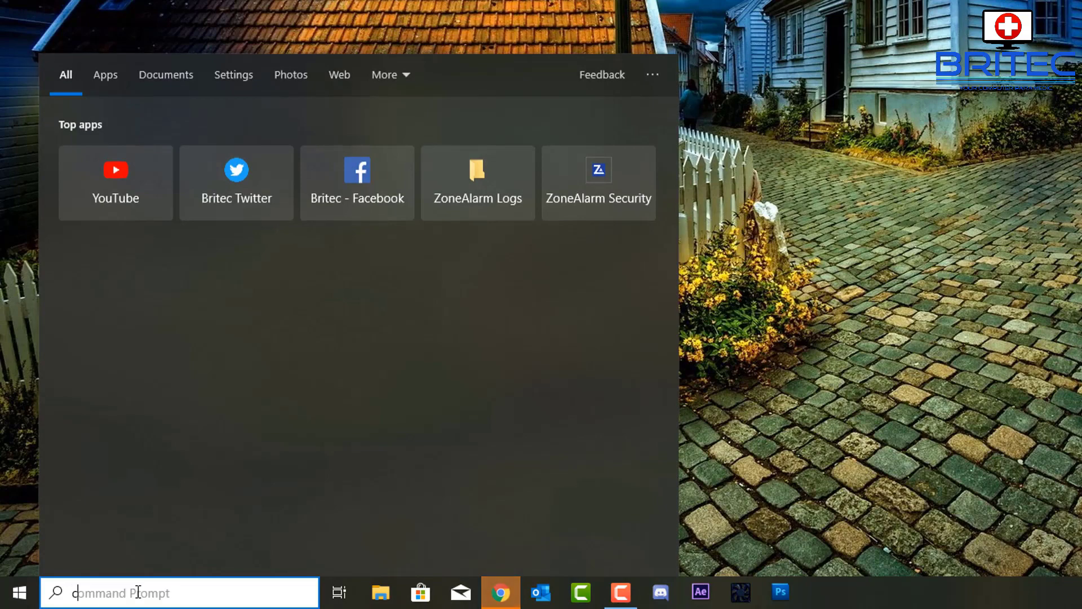
type("ontrol p")
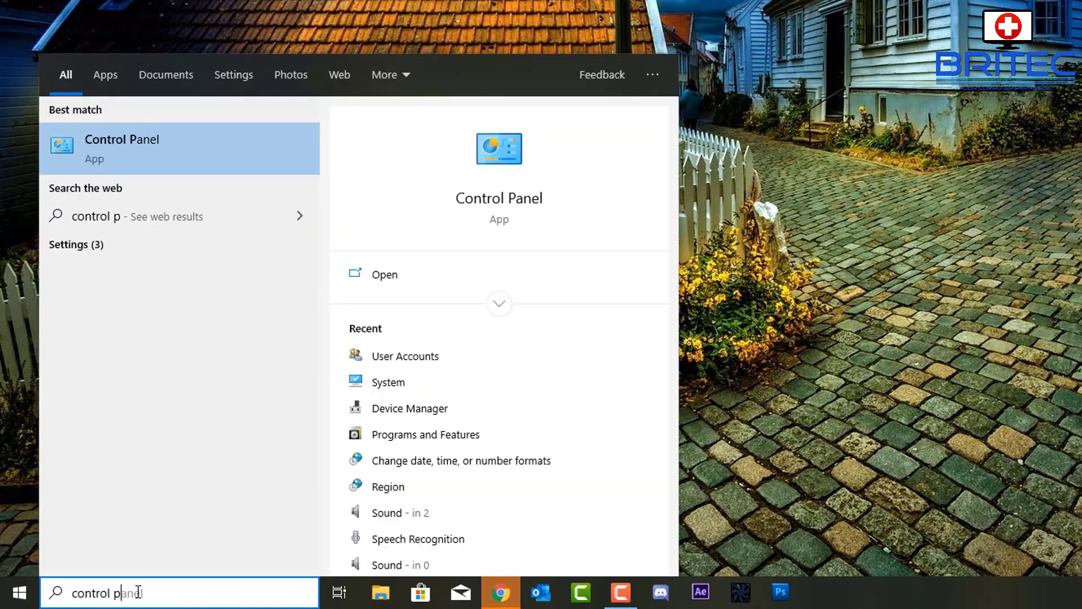
type("anel")
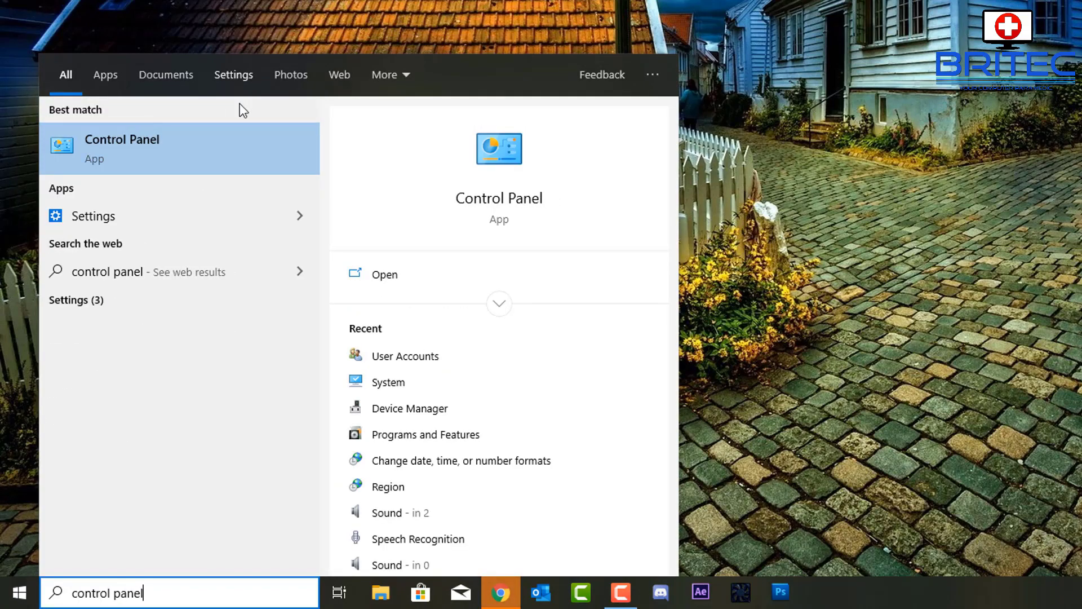
left_click(206, 151)
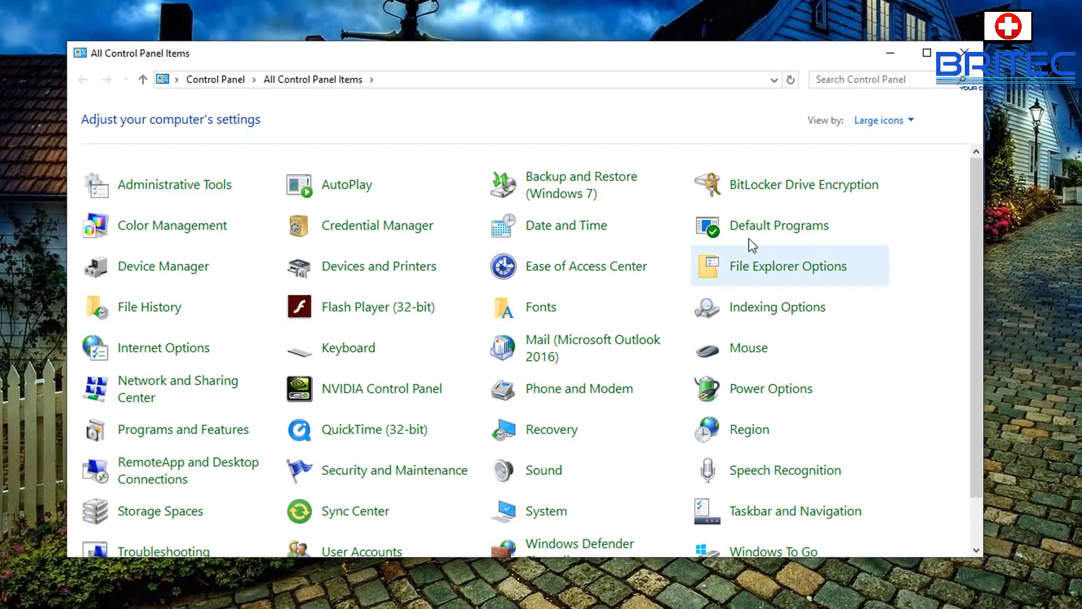
scroll(779, 263, "down", 2)
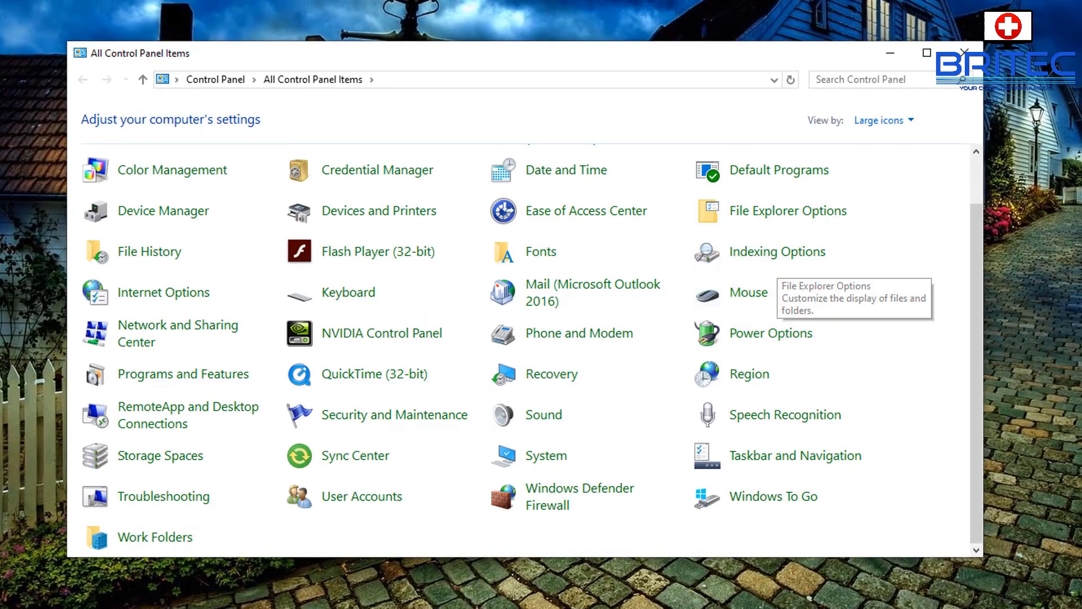
left_click(357, 503)
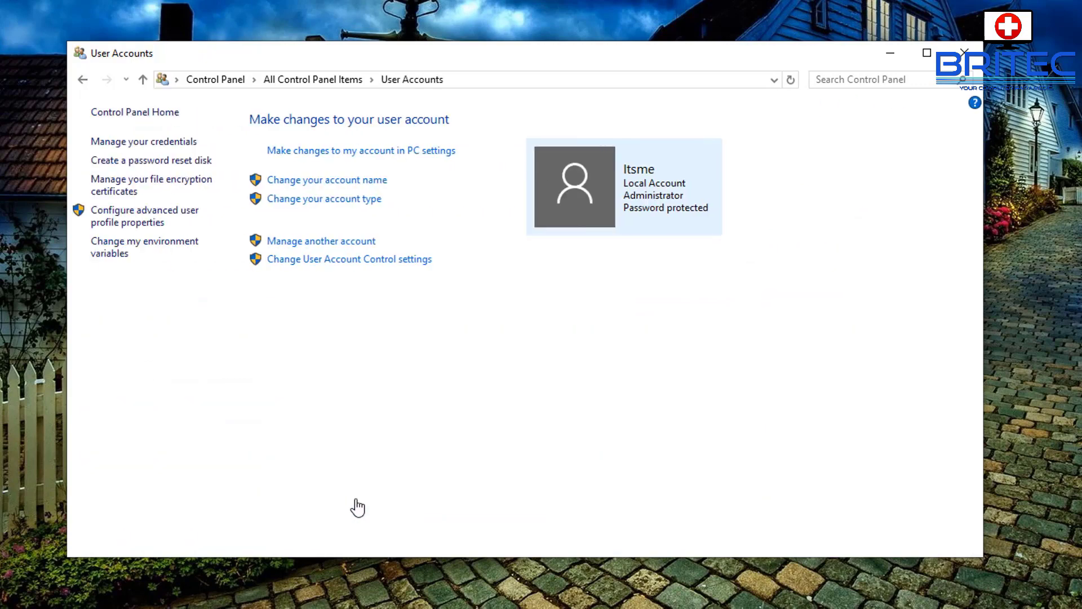
Start changing Itsme's password there, then launch Command Prompt as administrator
left_click(343, 245)
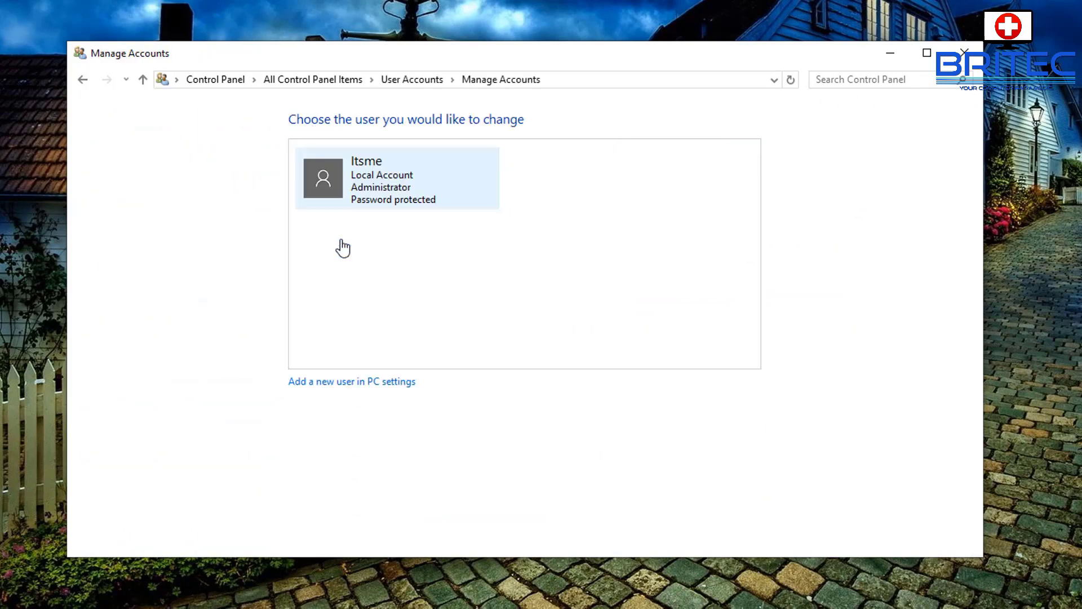
left_click(388, 189)
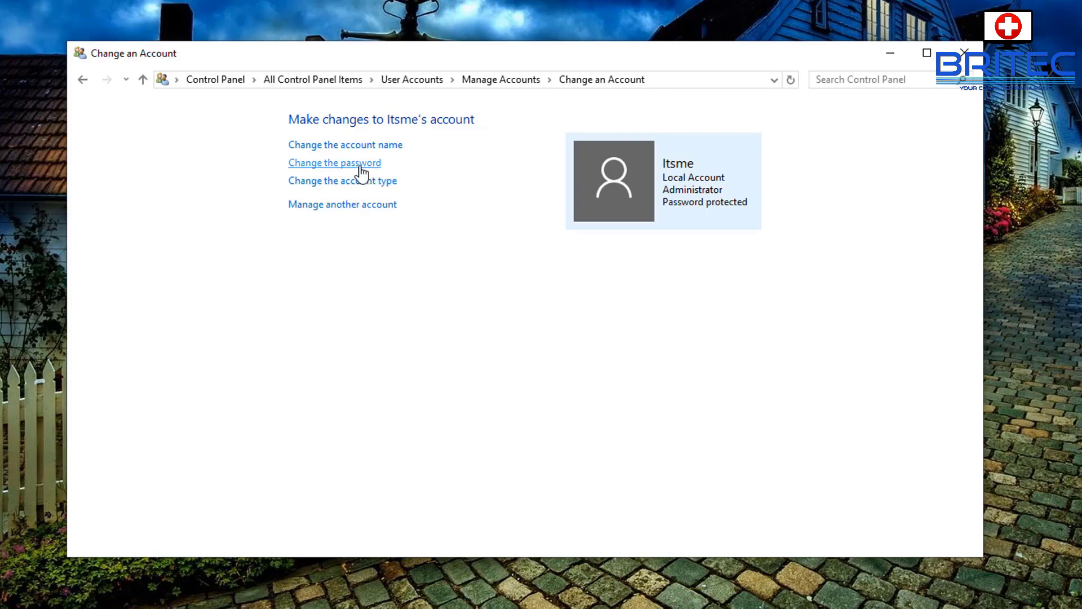
left_click(336, 162)
left_click(311, 218)
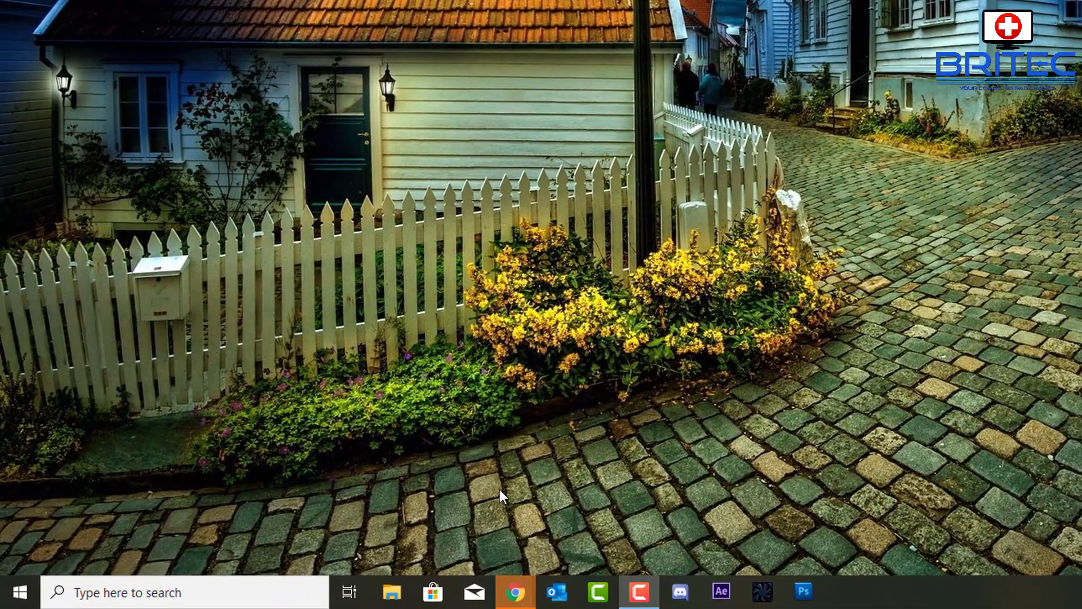
left_click(179, 594)
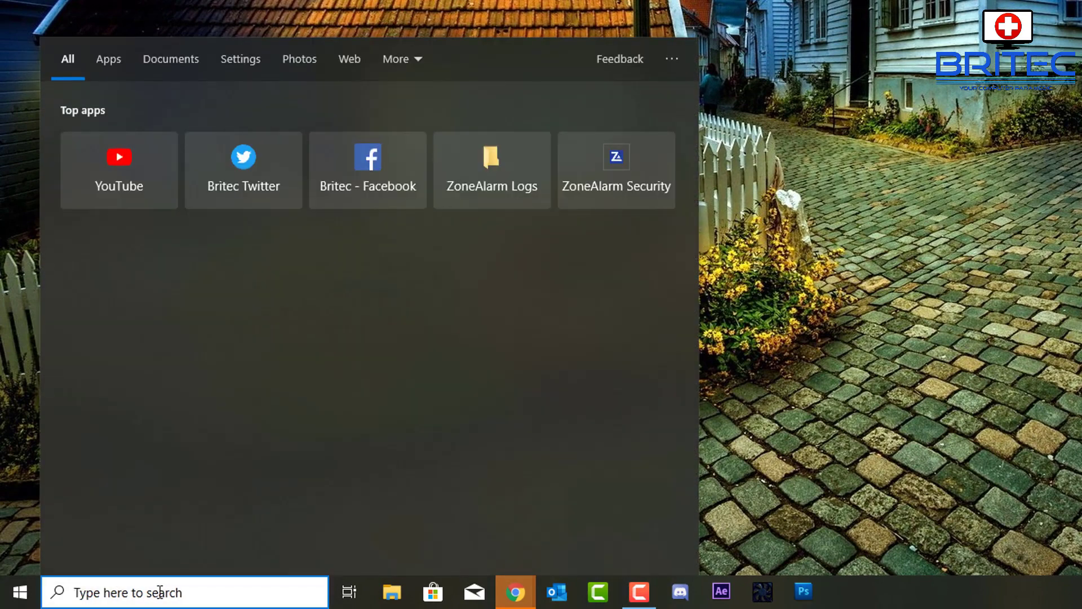
type("cmd")
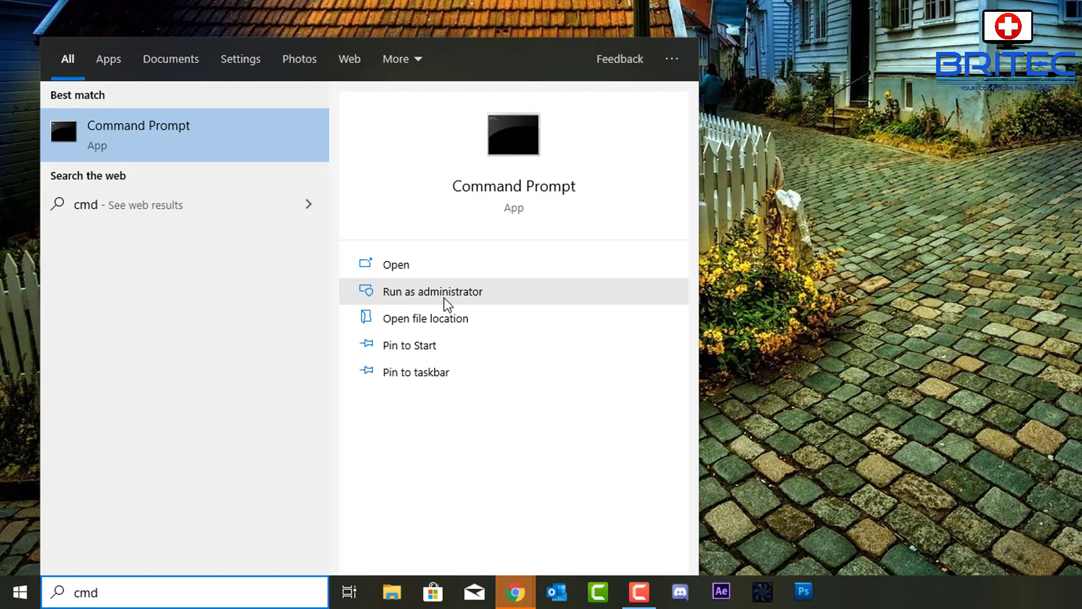
left_click(455, 295)
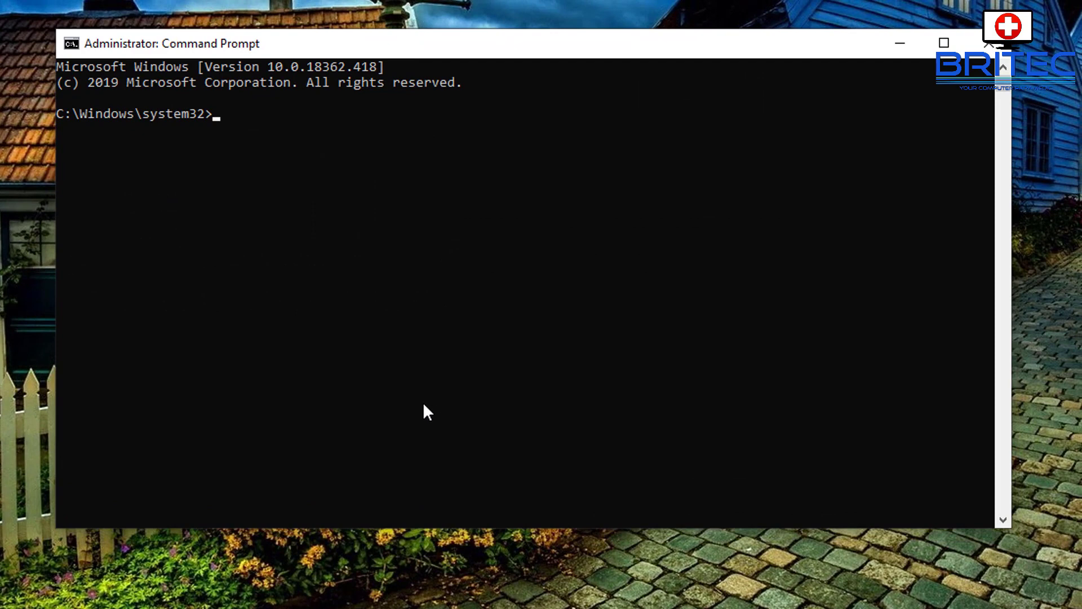
type("net")
type(" user I")
type("ts")
type("me")
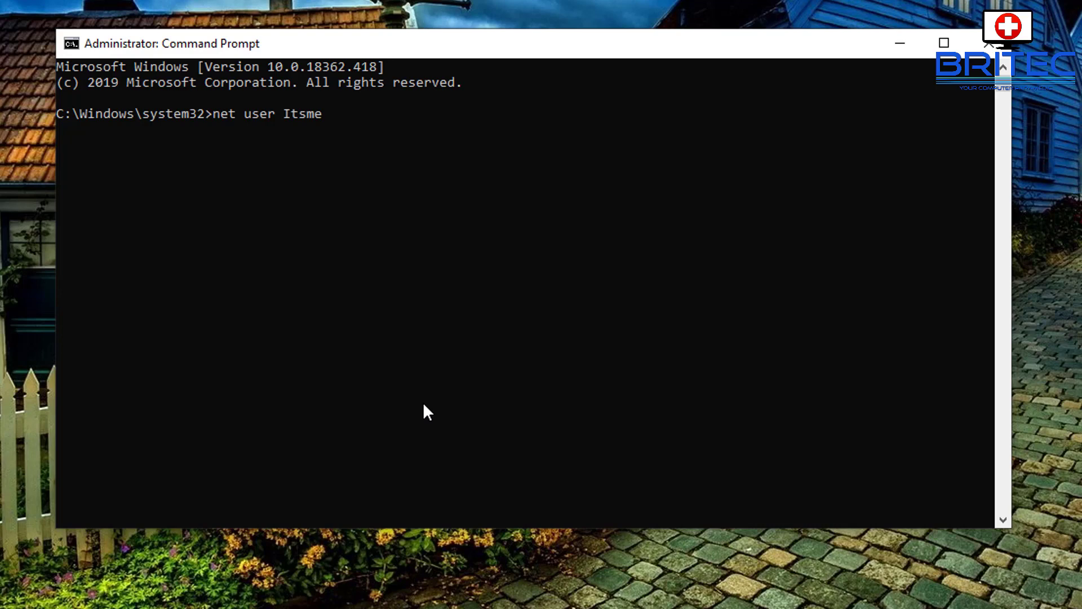
key("Return")
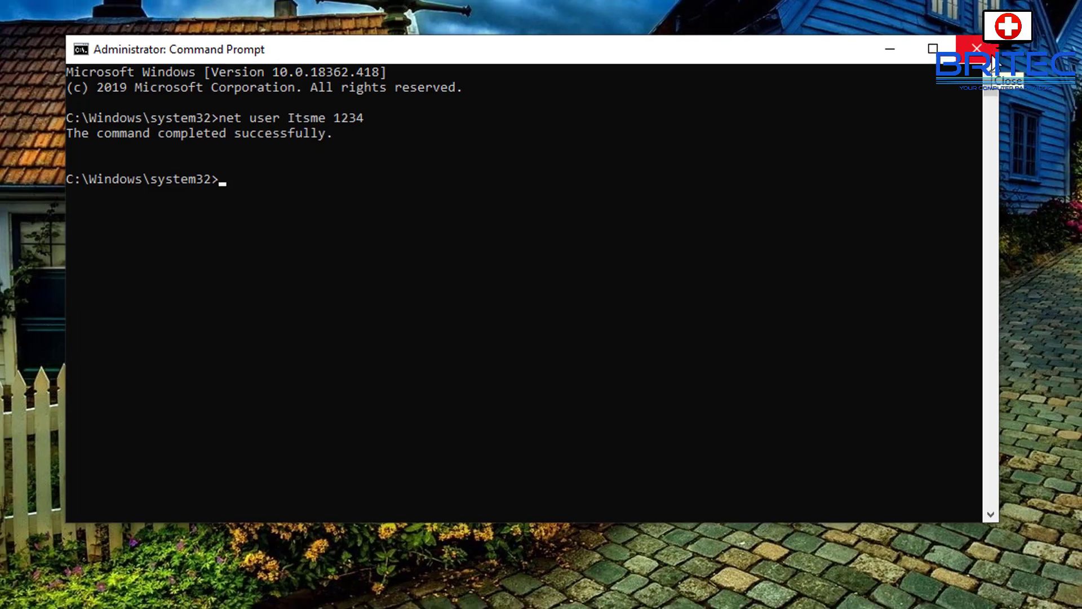
left_click(1006, 42)
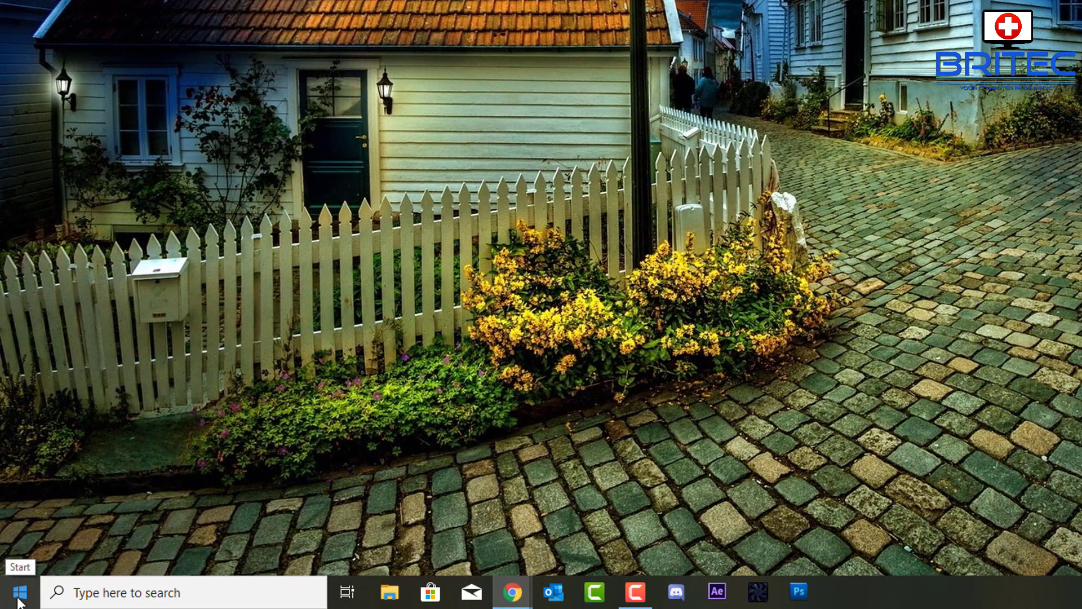
Launch compmgmt.msc from the Run dialog on the Start button's right-click menu
right_click(20, 597)
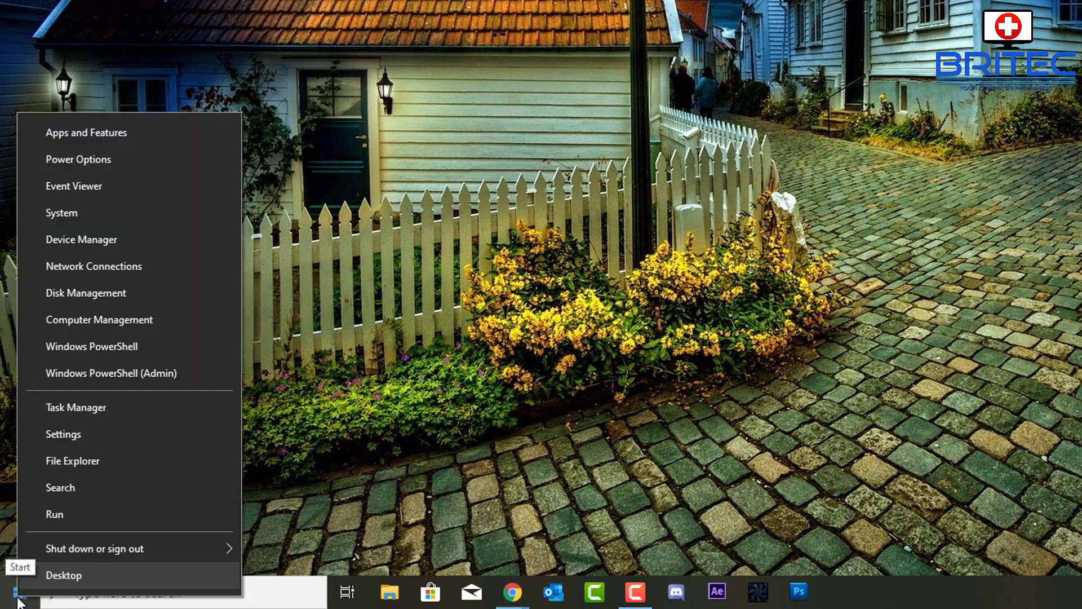
left_click(61, 521)
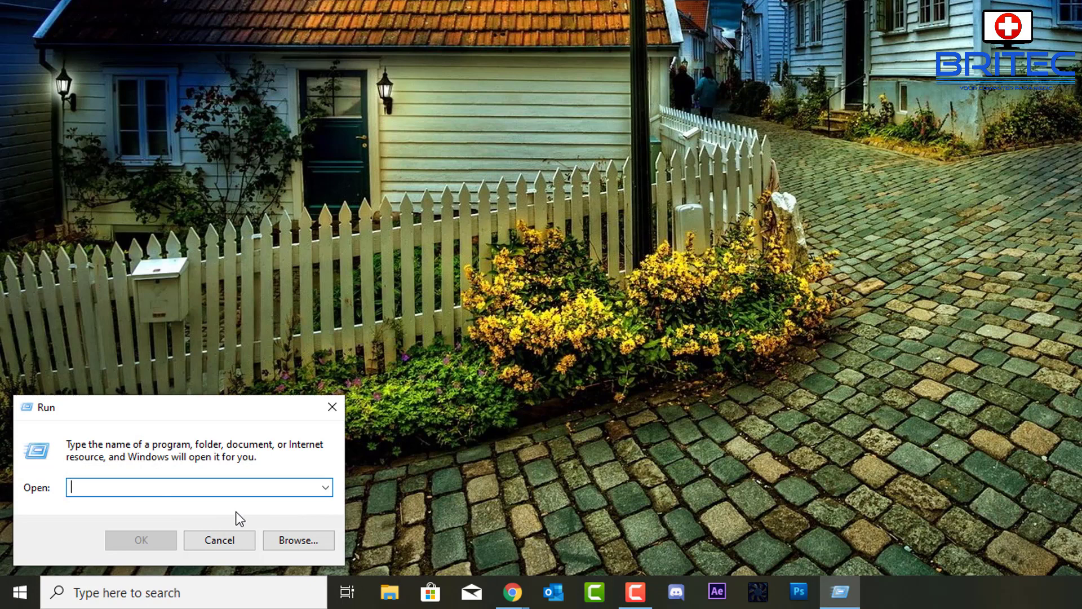
type("comp")
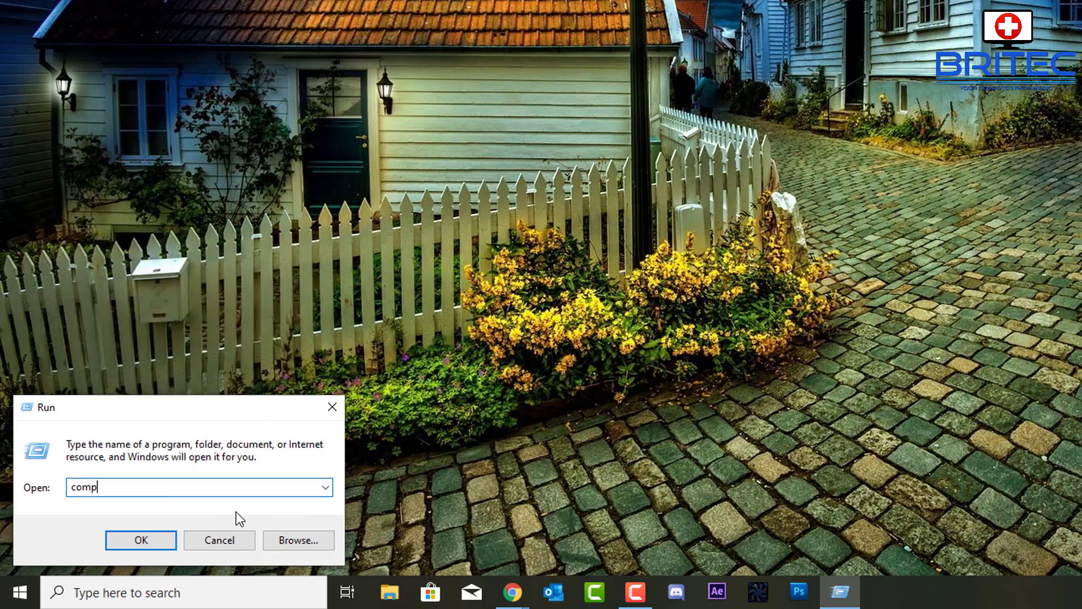
type("mgmt")
type(".m")
type("sc")
left_click(148, 542)
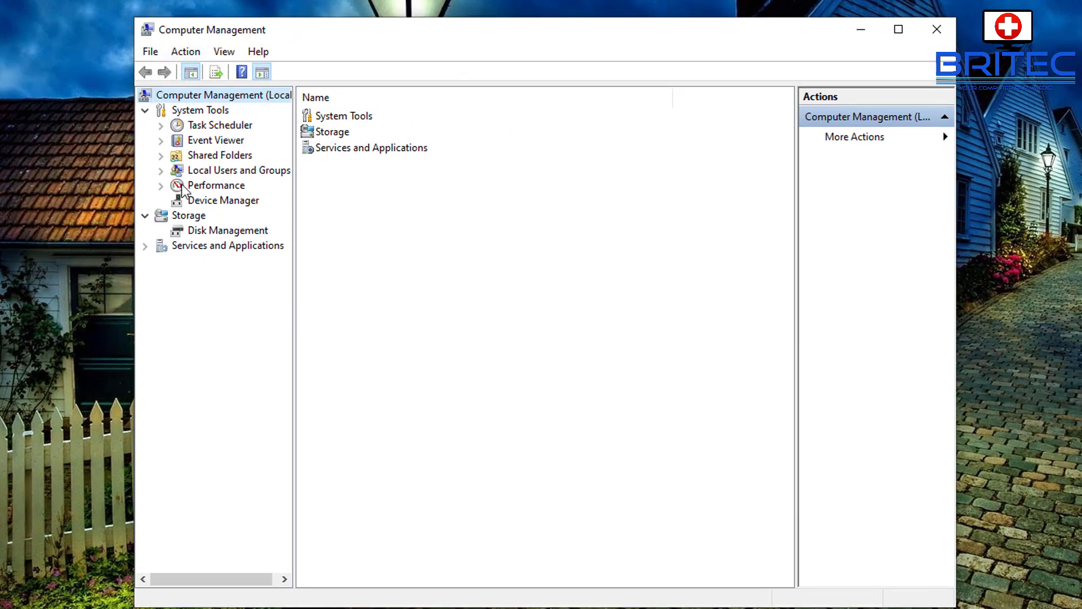
Under Local Users and Groups > Users, choose Set Password for the Itsme account
left_click(205, 171)
left_click(161, 170)
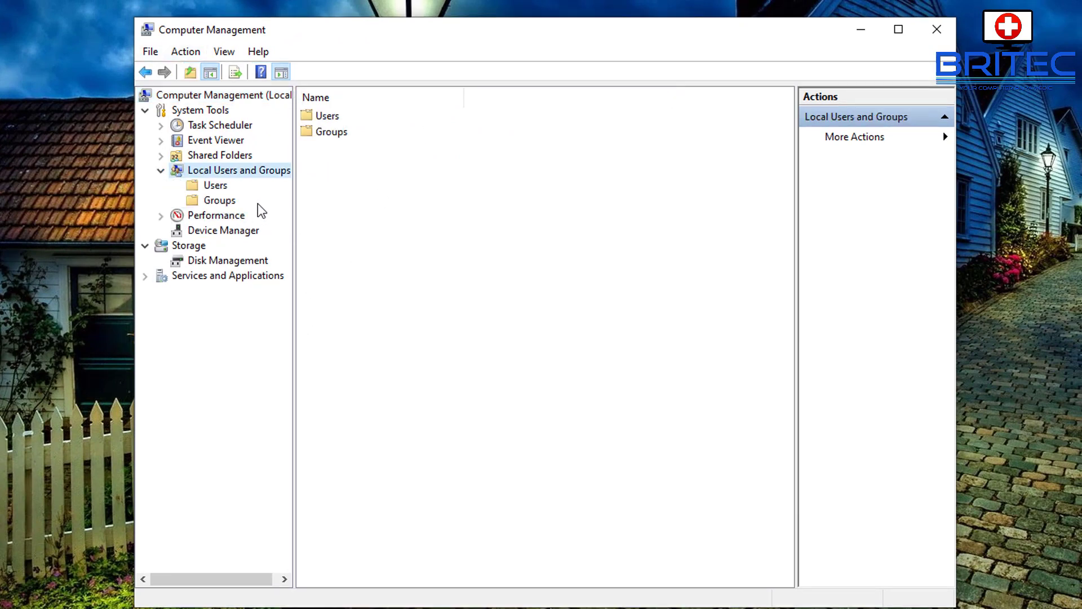
left_click(215, 185)
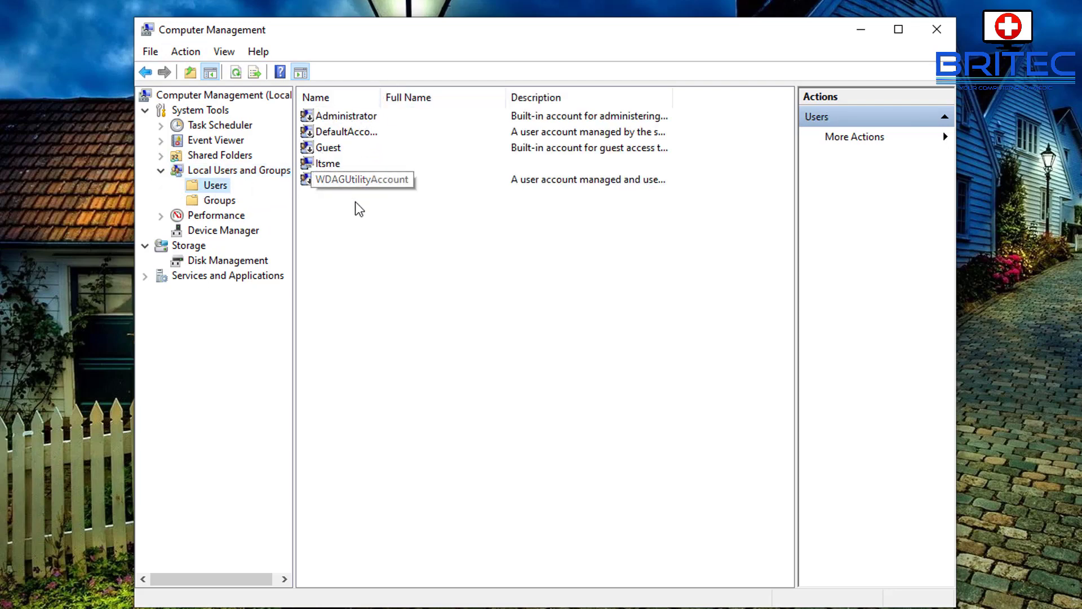
left_click(332, 164)
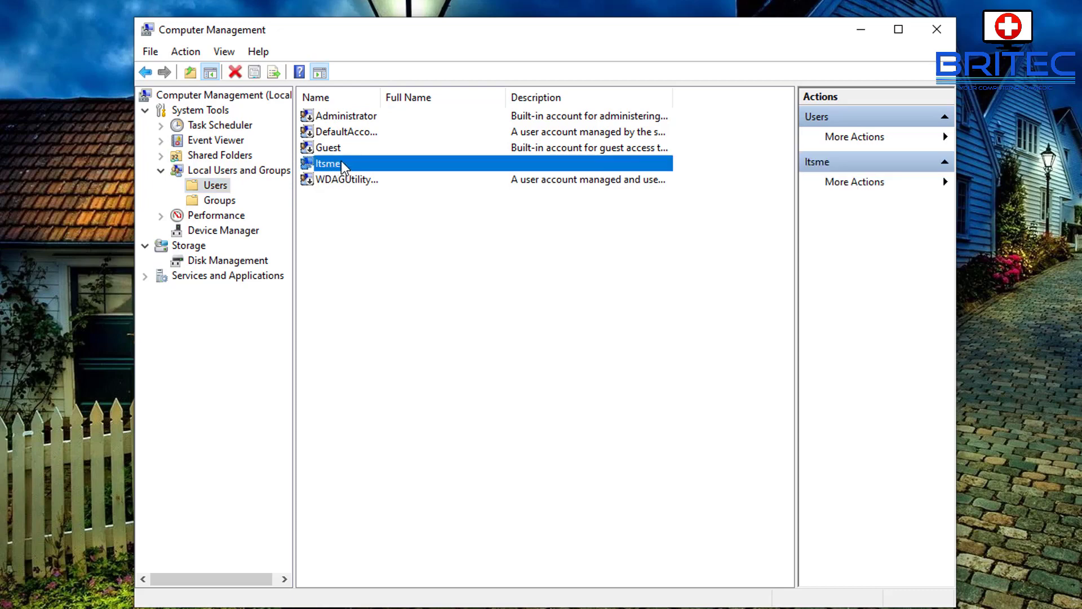
right_click(392, 164)
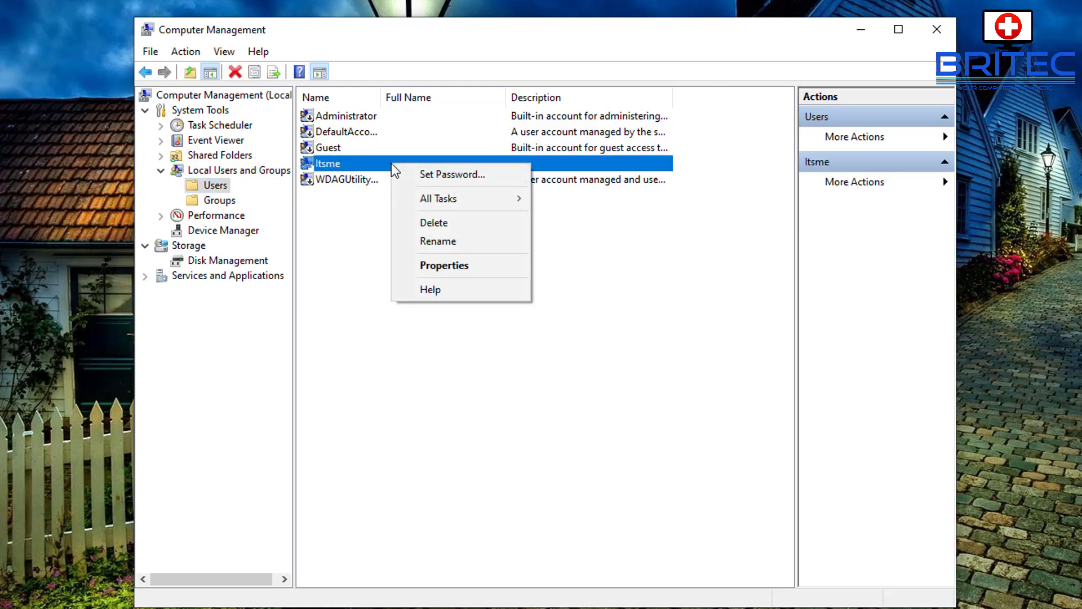
left_click(452, 175)
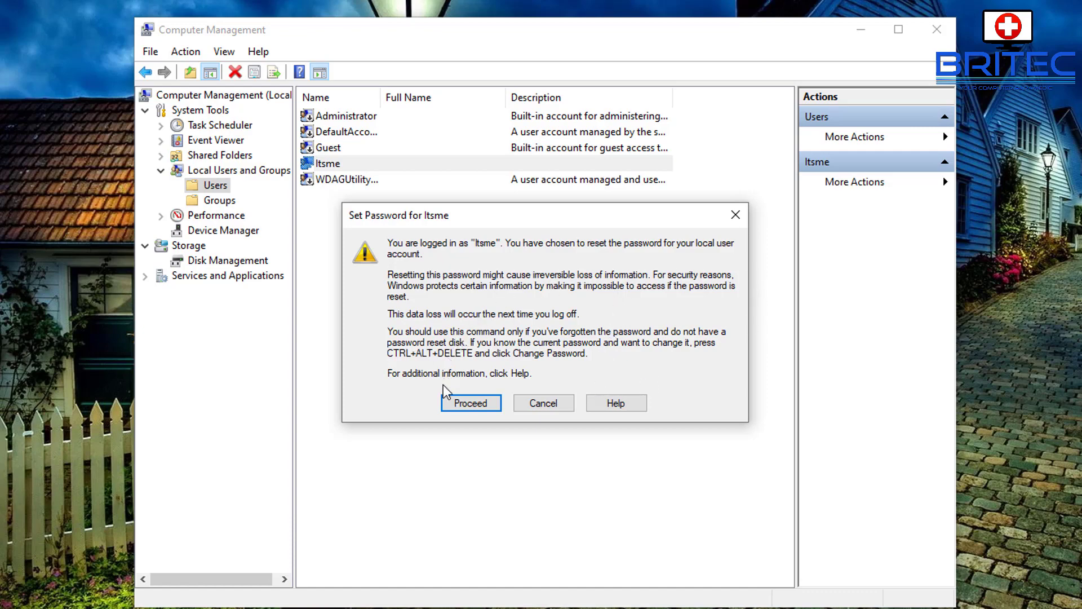
Proceed past the warning, apply Itsme's new password, and dismiss the confirmation
left_click(466, 407)
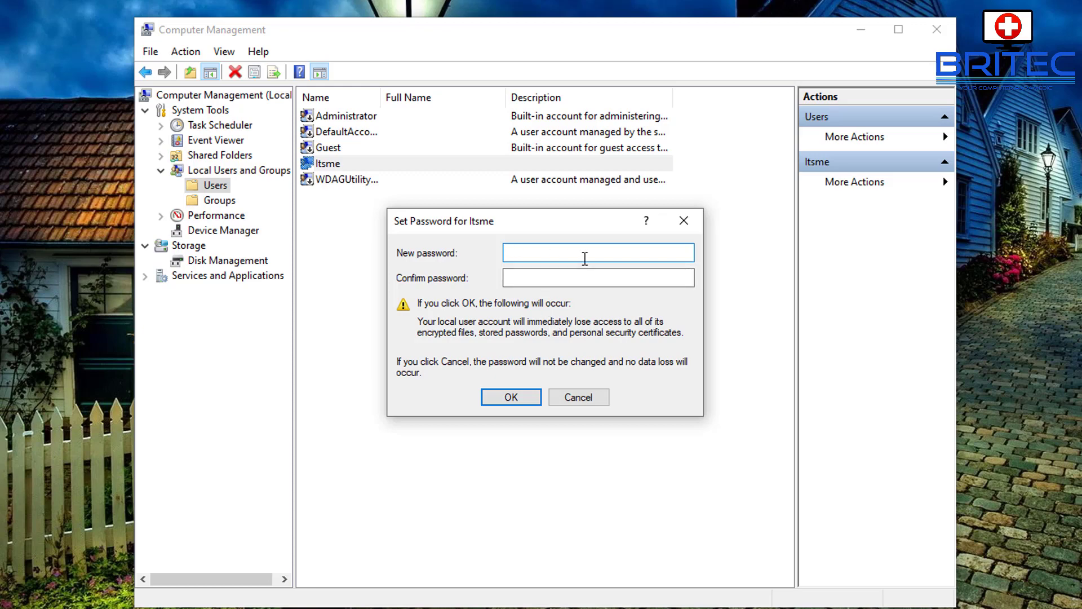
left_click(511, 398)
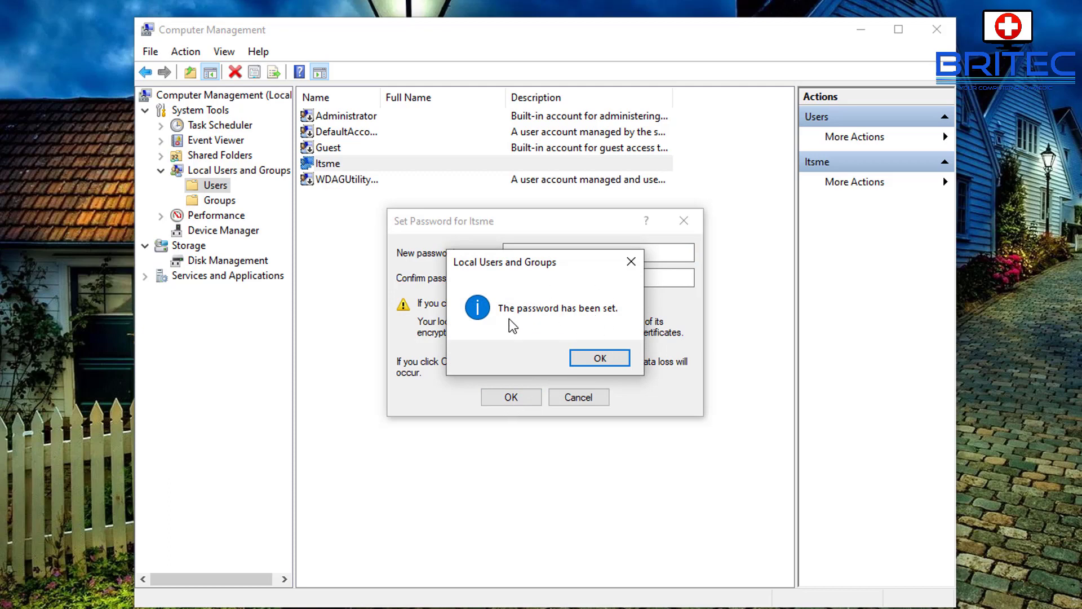
left_click(600, 358)
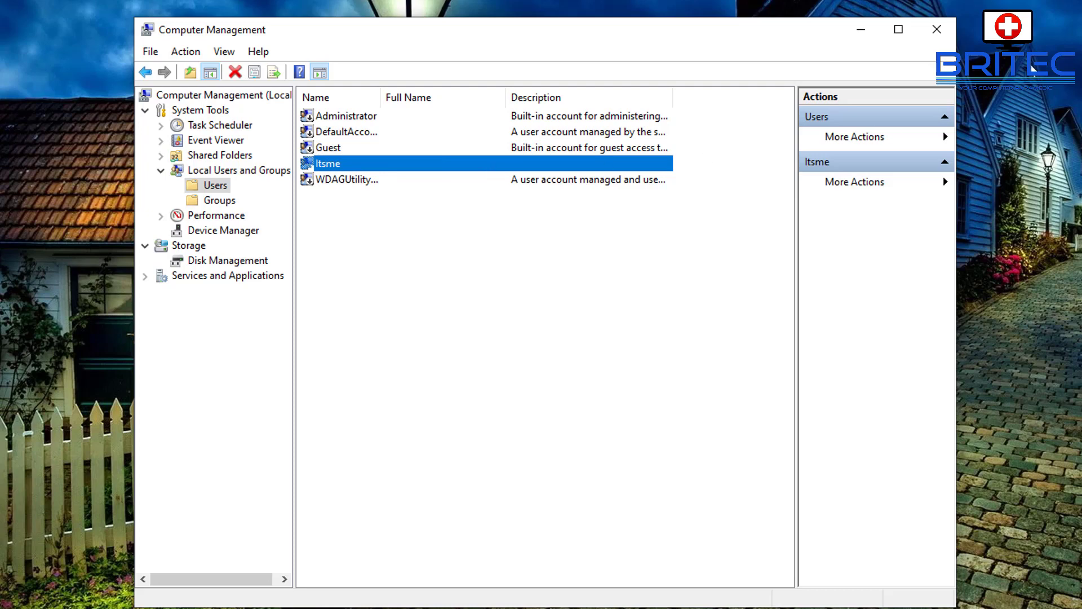
Close the Computer Management window
left_click(937, 30)
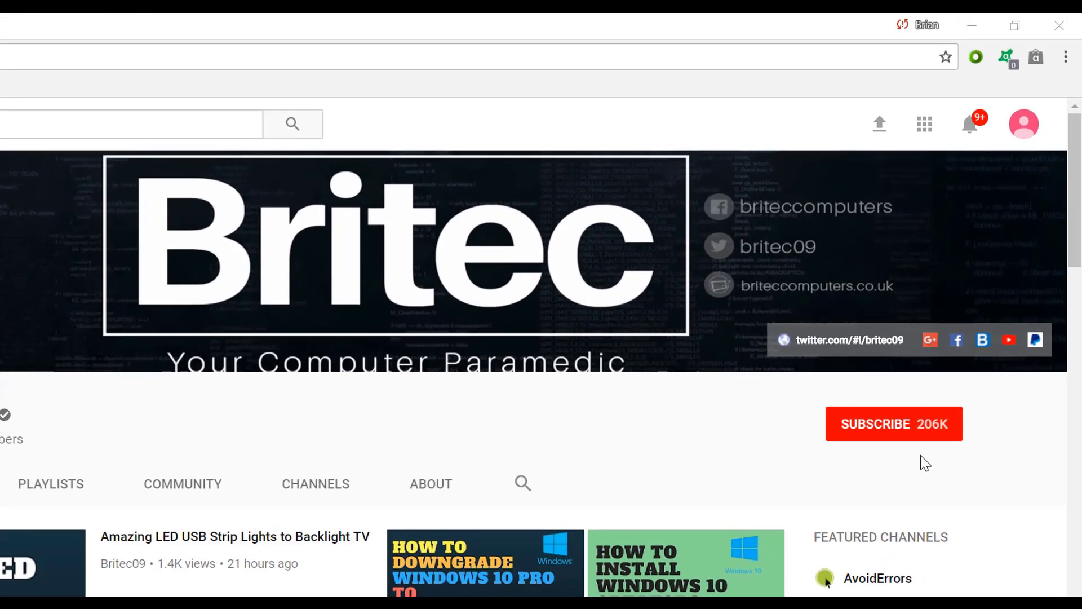
Subscribe to the Britec YouTube channel and turn on its notification bell
left_click(909, 424)
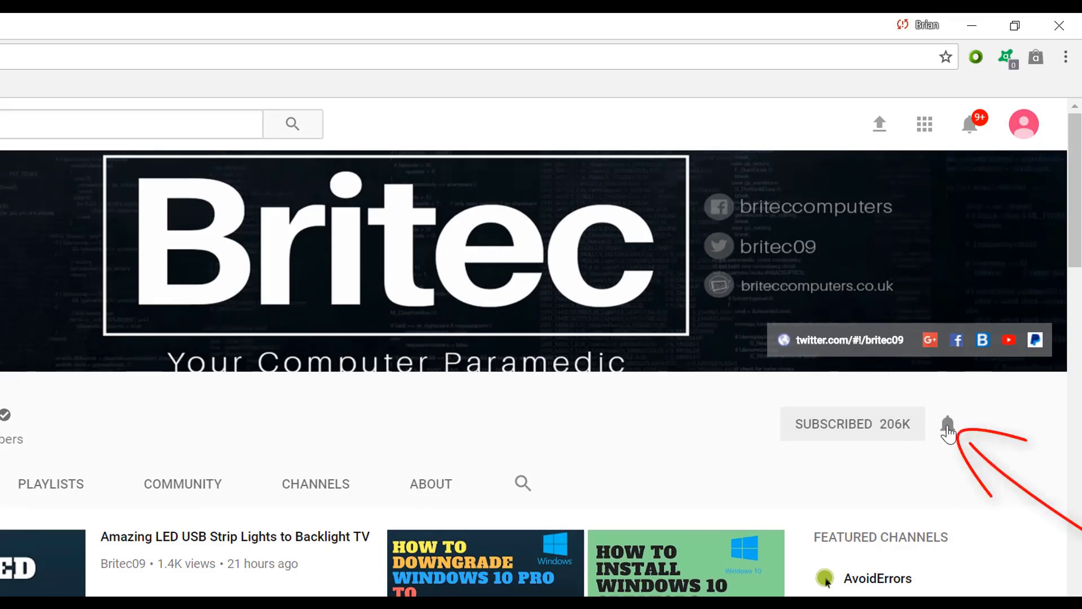
left_click(948, 425)
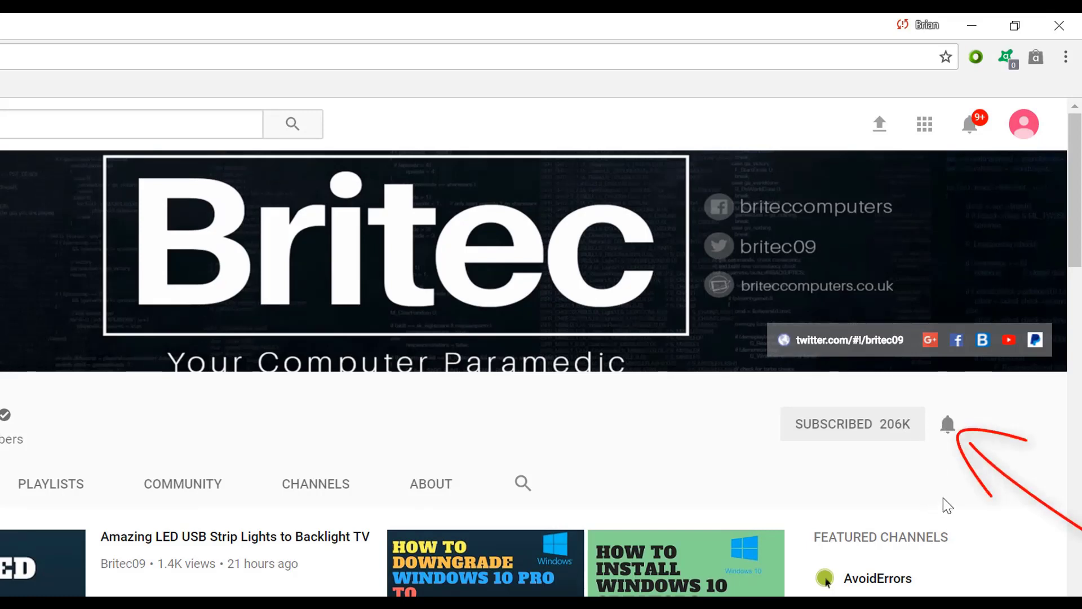